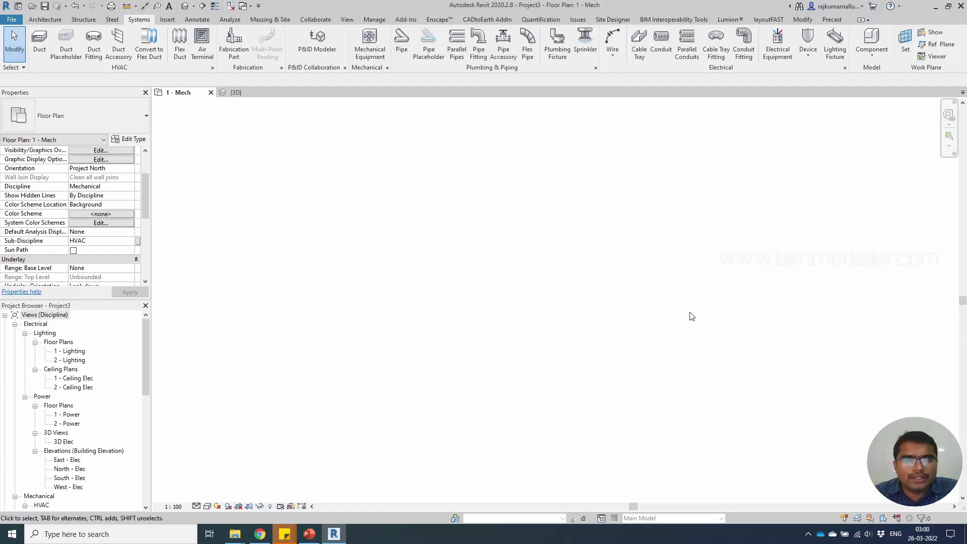
# Start the Pipe tool with PVC - DWV as the pipe type, leaving its type properties unchanged
pyautogui.click(401, 44)
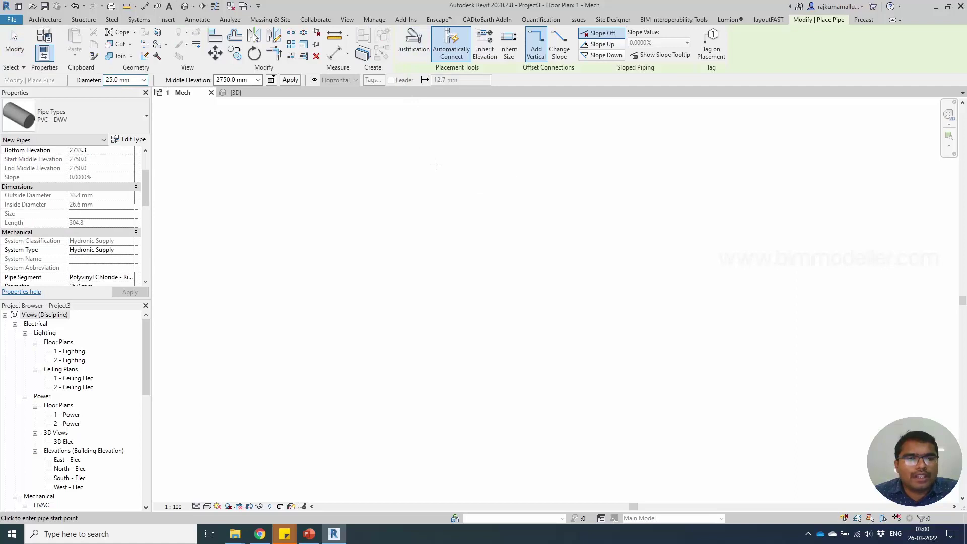
pyautogui.click(127, 120)
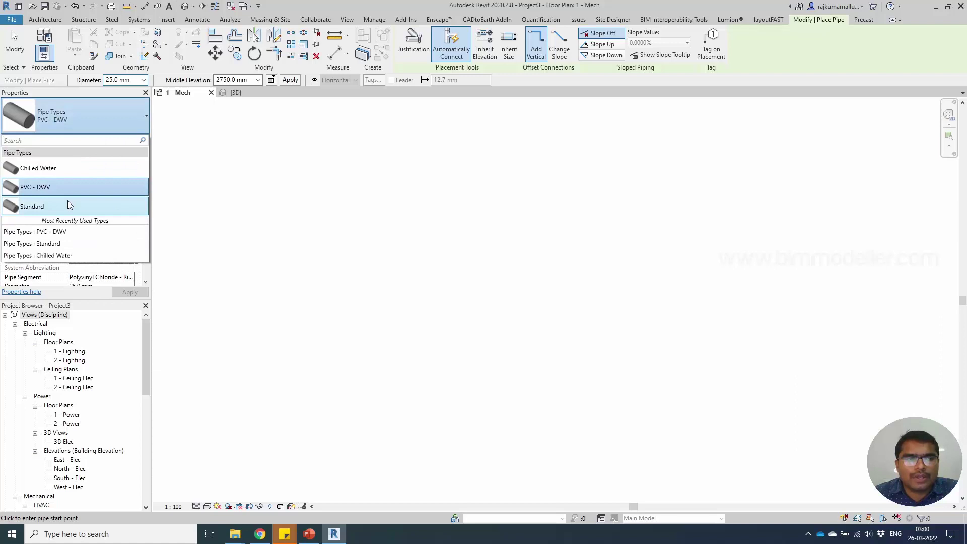
pyautogui.moveTo(44, 194)
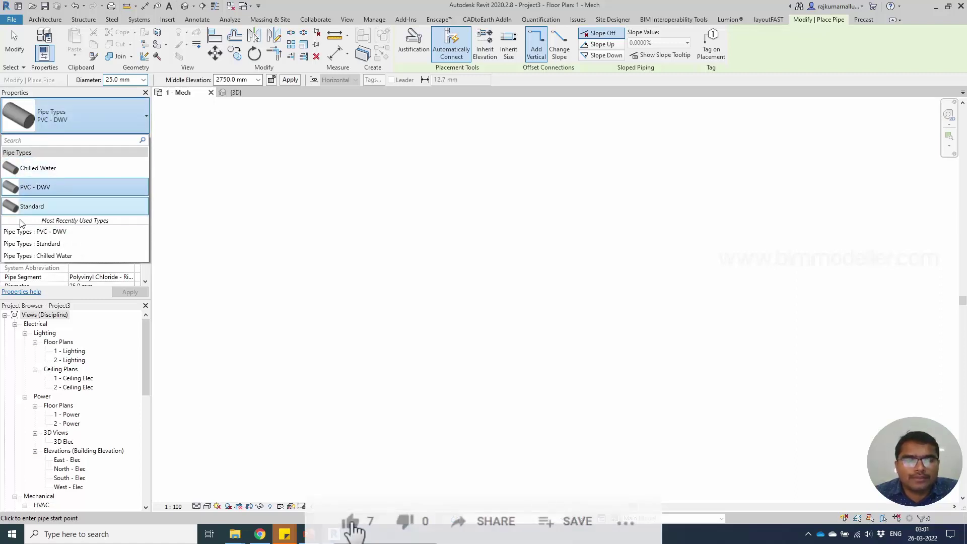
pyautogui.click(69, 185)
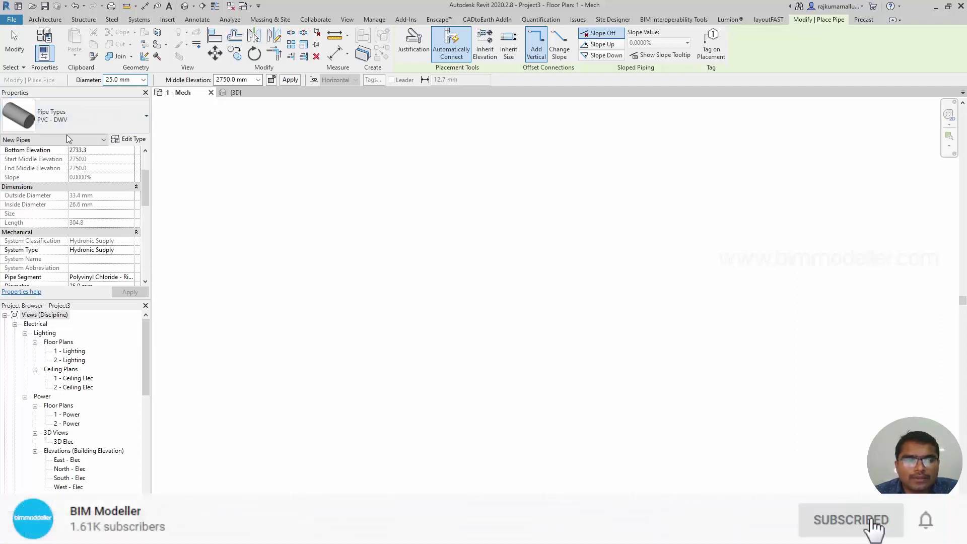
pyautogui.click(127, 139)
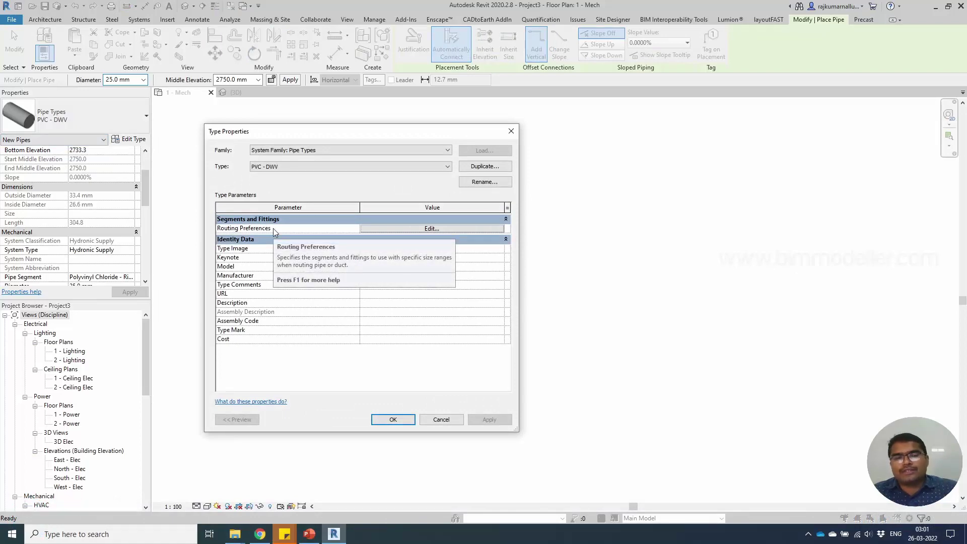
pyautogui.click(441, 419)
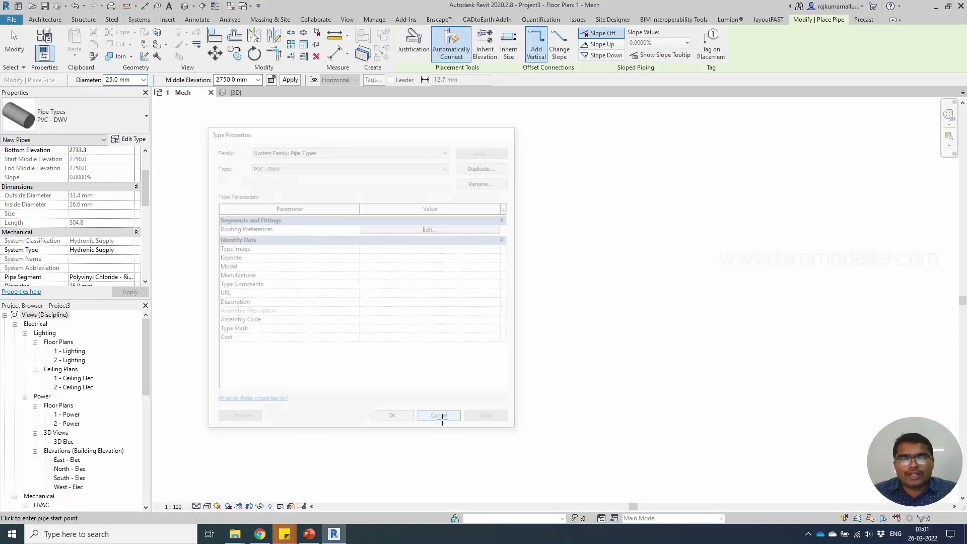
# Draw a horizontal PVC - DWV pipe that turns downward through a 90° elbow
pyautogui.click(470, 269)
pyautogui.click(521, 268)
pyautogui.click(519, 309)
pyautogui.press('Escape')
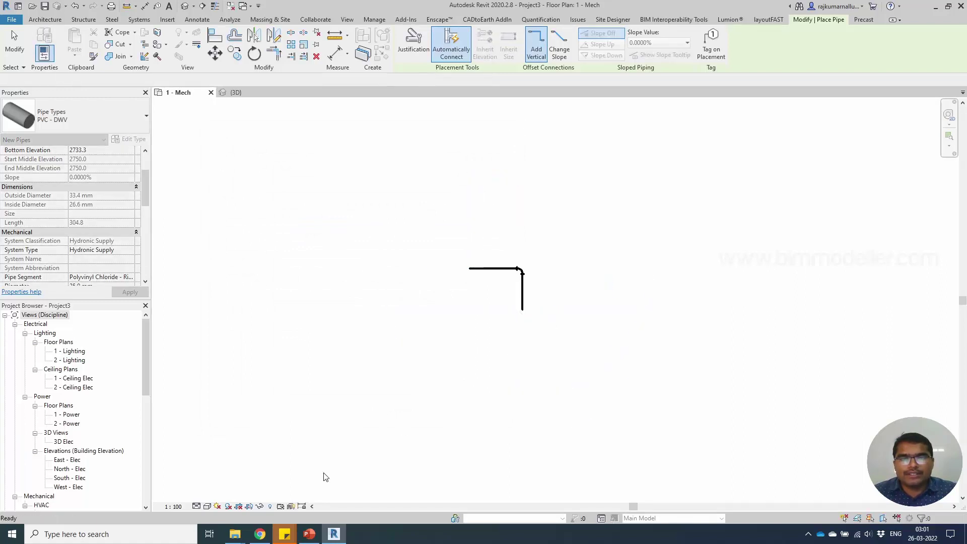
# Set the view detail level to Fine and turn on Thin Lines
pyautogui.click(216, 495)
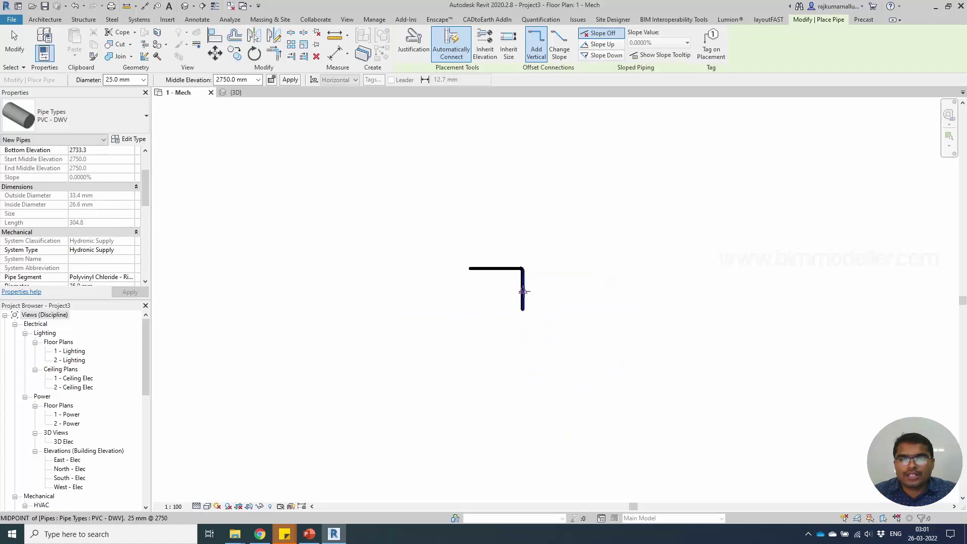
pyautogui.scroll(3, 525, 285)
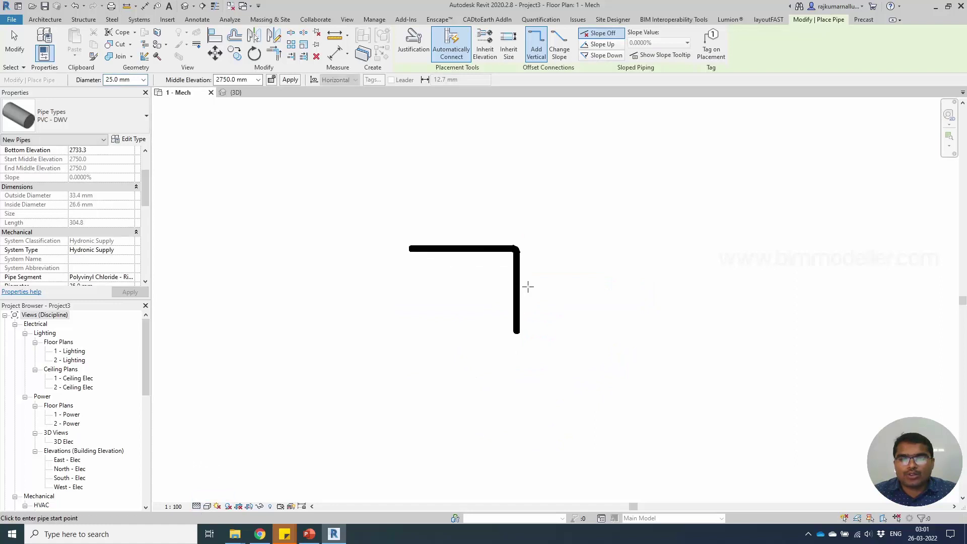
pyautogui.click(215, 6)
# Draw a short branch pipe to the right off the vertical pipe, forming a tee
pyautogui.click(518, 293)
pyautogui.scroll(2, 542, 298)
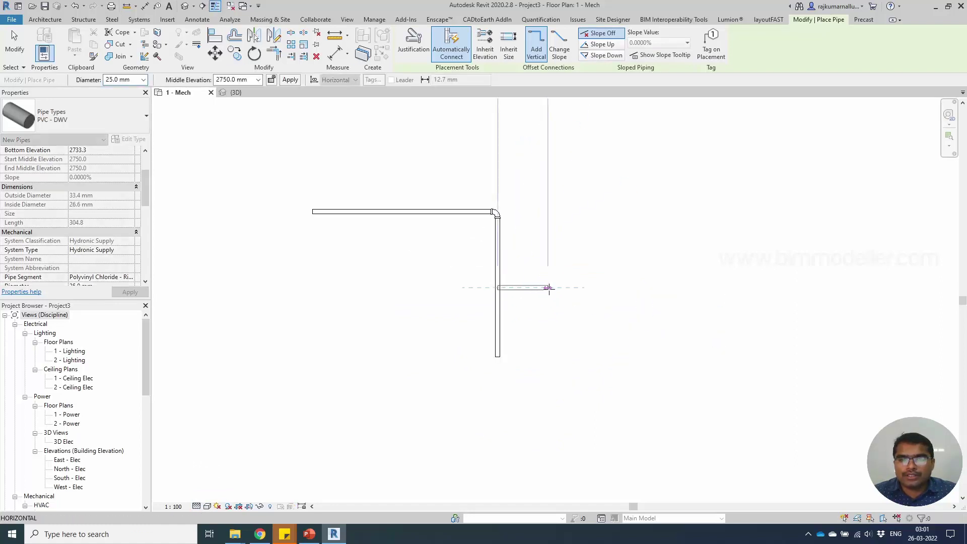
pyautogui.click(549, 288)
pyautogui.press('Escape')
pyautogui.press('Escape')
pyautogui.scroll(2, 497, 302)
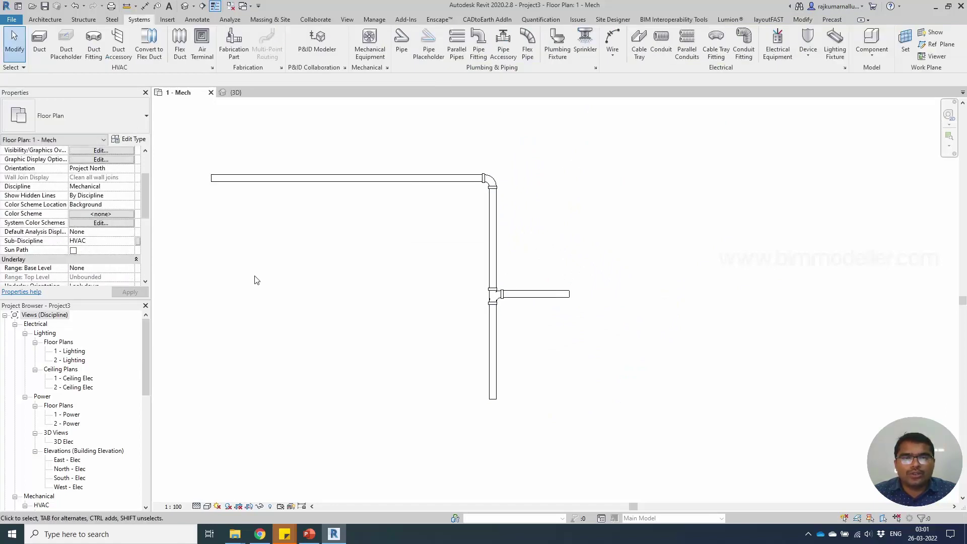
# Recentre the plan on the pipes, then select and deselect the top horizontal pipe
pyautogui.moveTo(233, 241); pyautogui.dragTo(277, 261, button='middle')
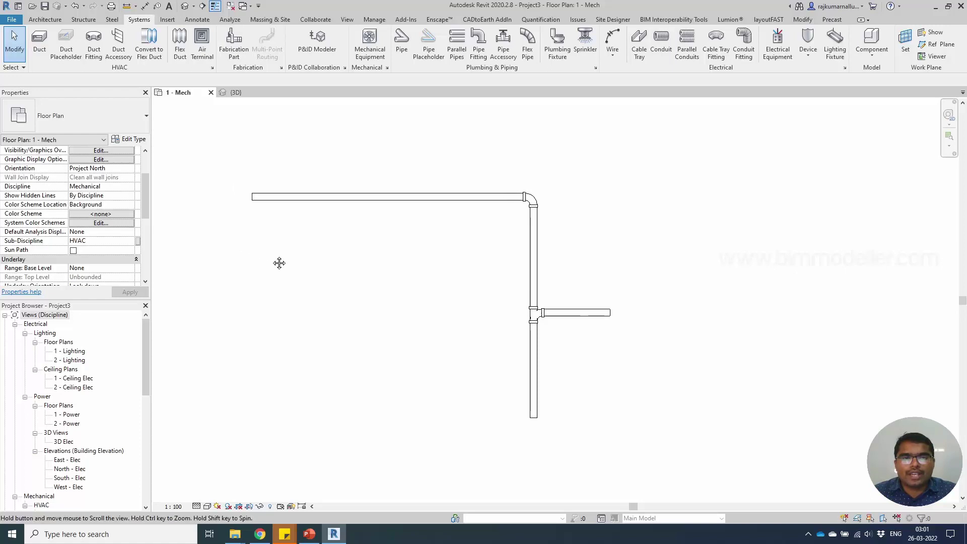
pyautogui.click(295, 201)
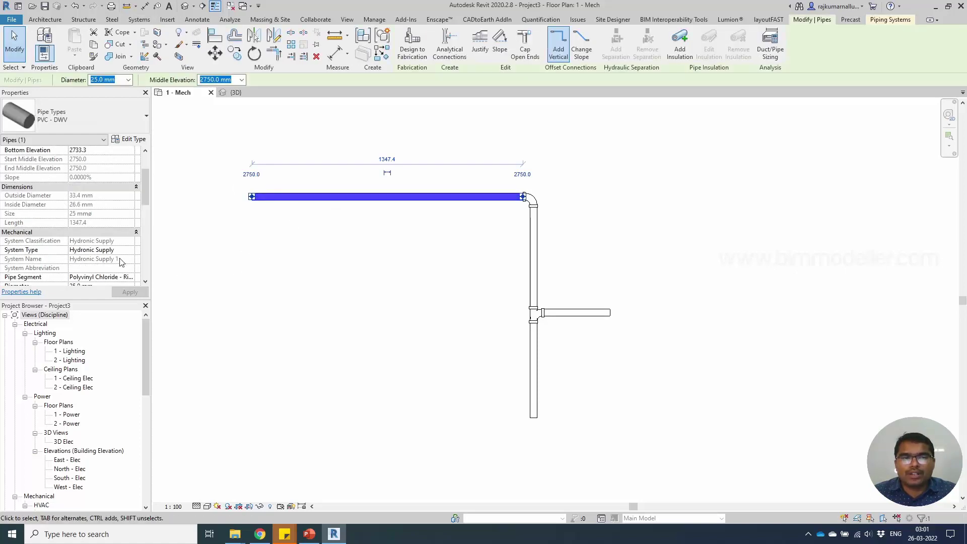
pyautogui.scroll(-2, 121, 261)
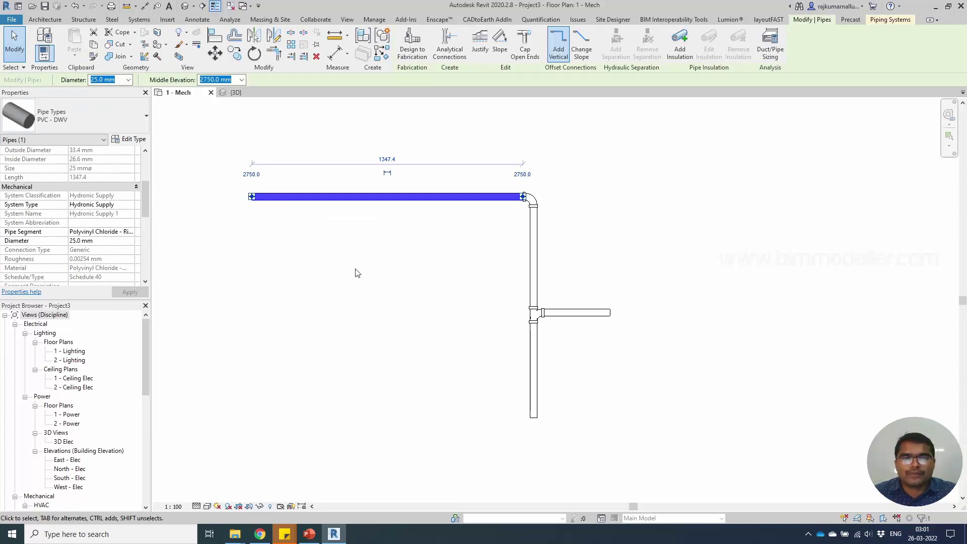
pyautogui.click(378, 218)
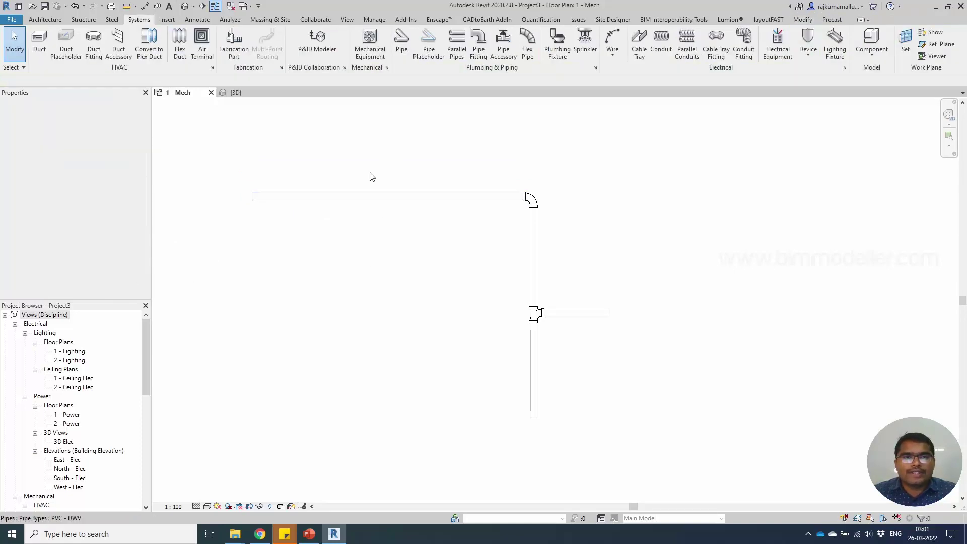
# Open Manage > MEP Settings > Mechanical Settings and create a new pipe segment from Segments and Sizes
pyautogui.click(375, 20)
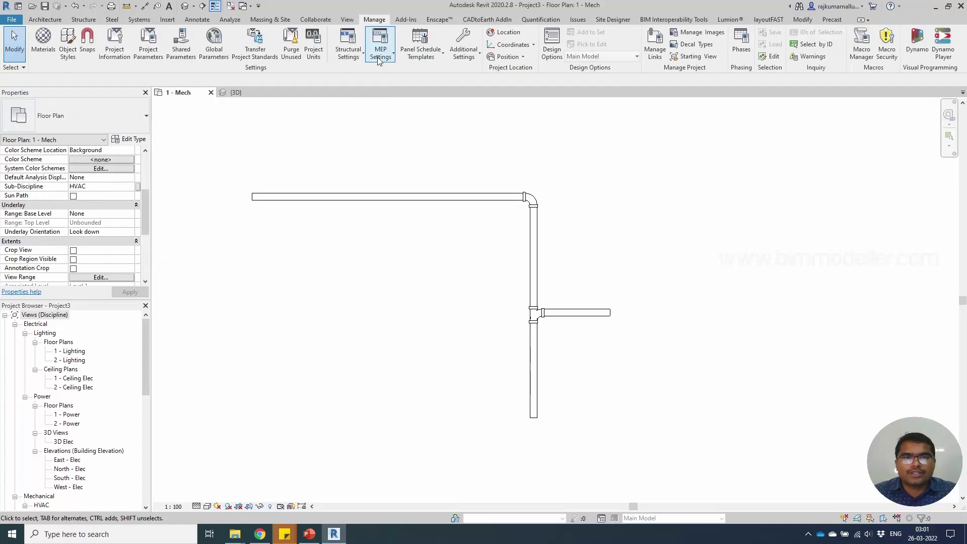
pyautogui.click(380, 53)
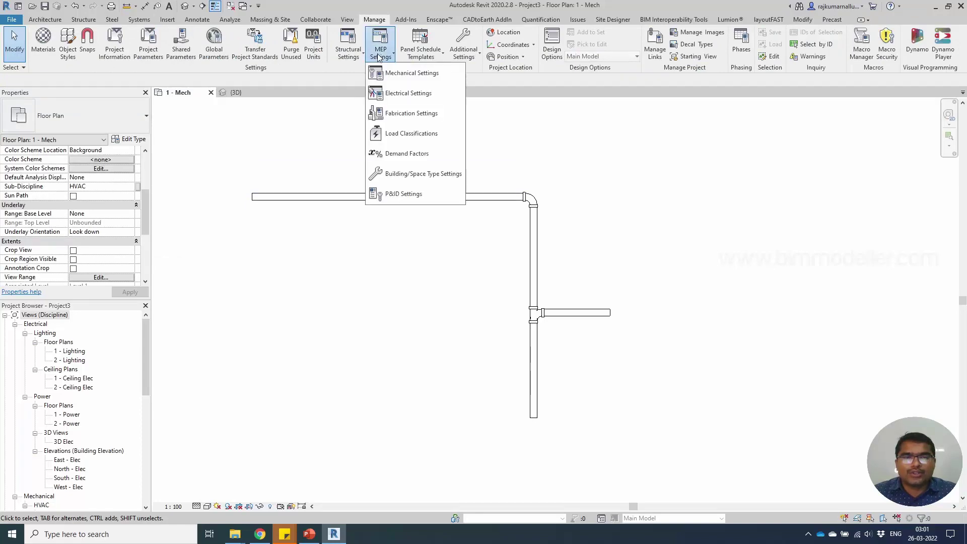
pyautogui.click(406, 77)
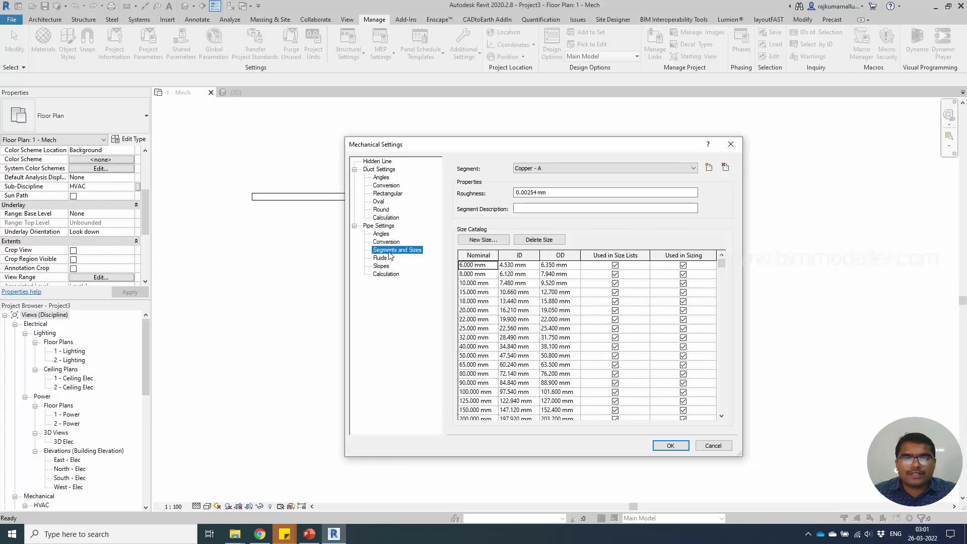
pyautogui.click(709, 168)
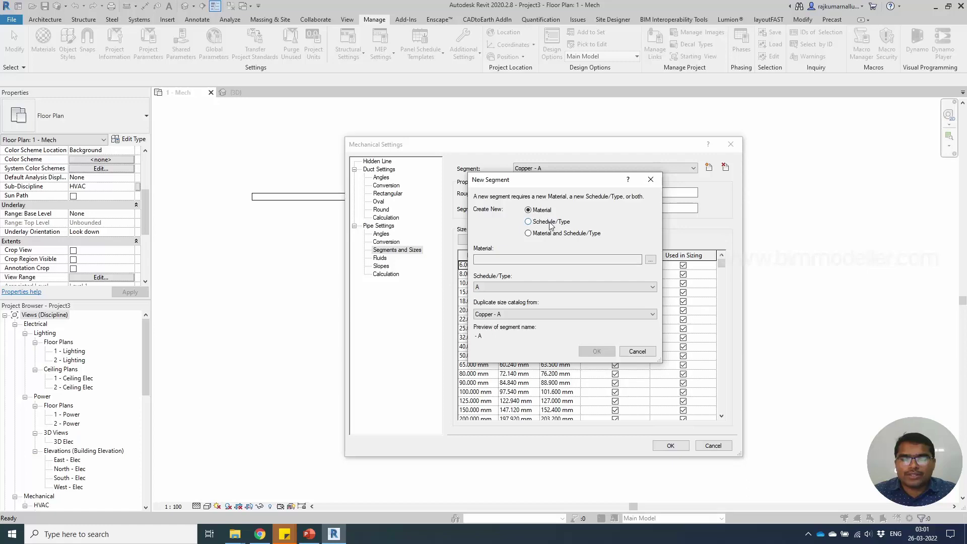
# Browse the segment material list down to Polyvinyl Chloride, Flexible, PVC
pyautogui.click(651, 259)
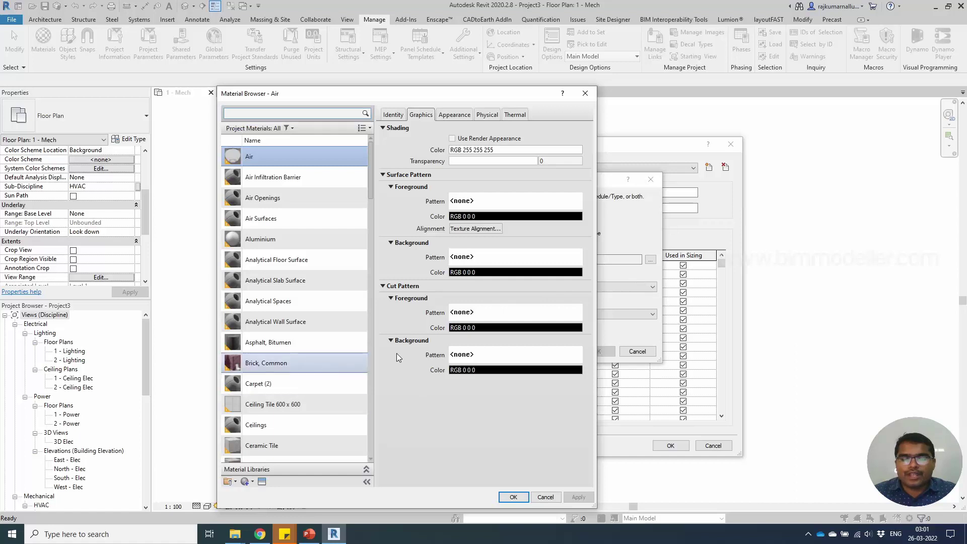
pyautogui.click(326, 321)
pyautogui.press('p')
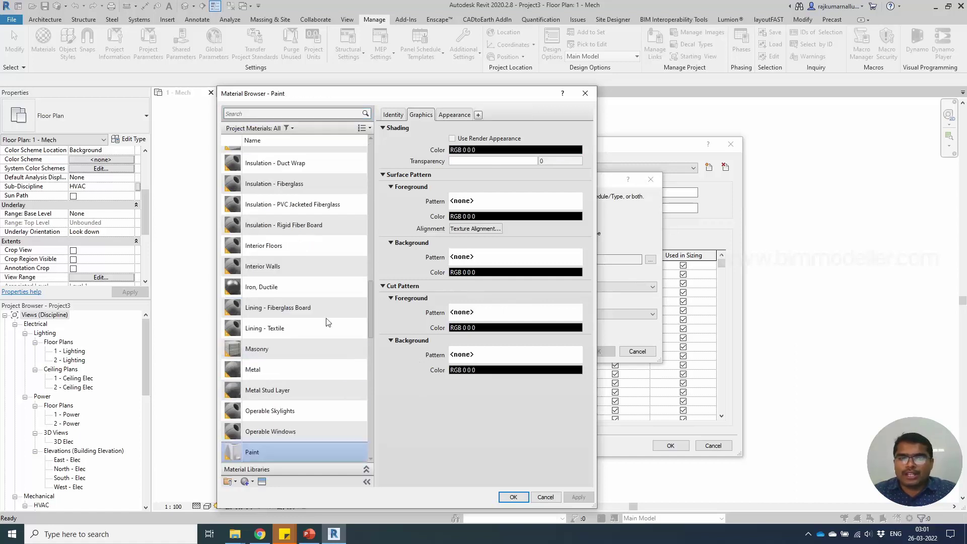
pyautogui.scroll(-5, 352, 366)
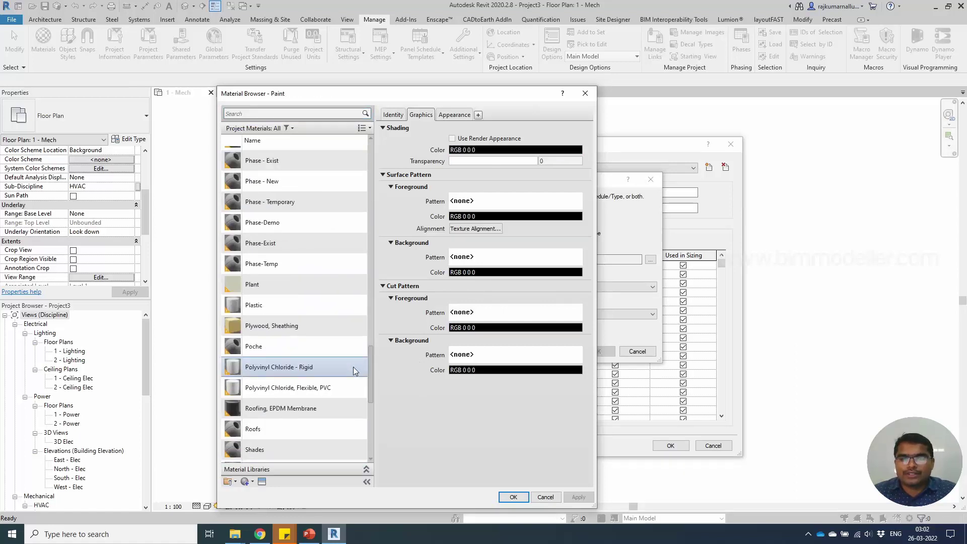
pyautogui.click(340, 388)
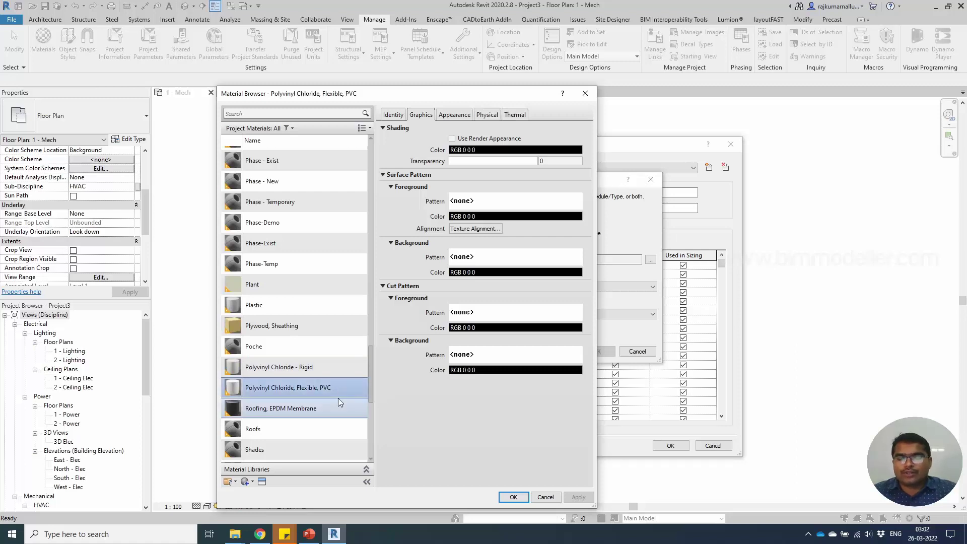
pyautogui.scroll(-1, 282, 450)
# Create a new material named C-PVC and accept it as the segment material
pyautogui.click(245, 482)
pyautogui.click(264, 491)
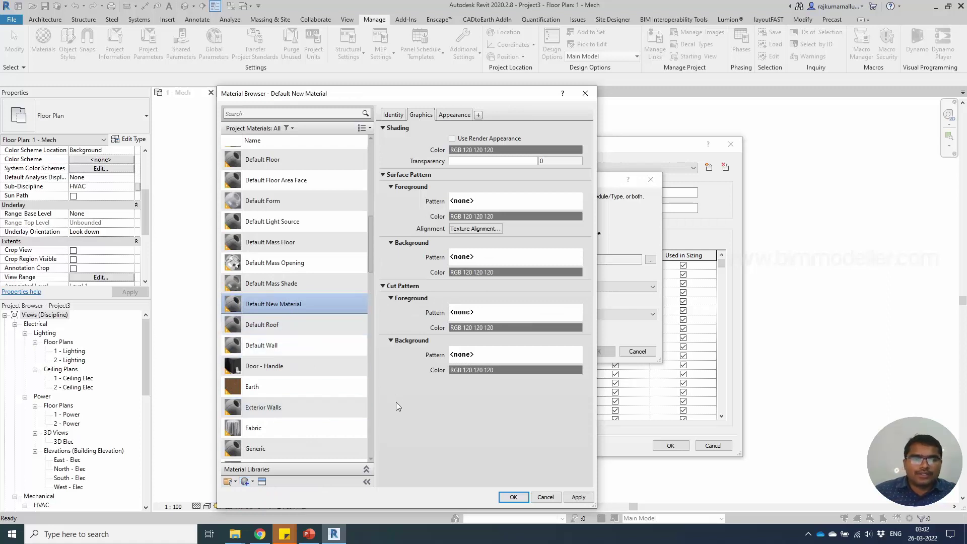
pyautogui.rightClick(281, 307)
pyautogui.click(302, 334)
pyautogui.write('C')
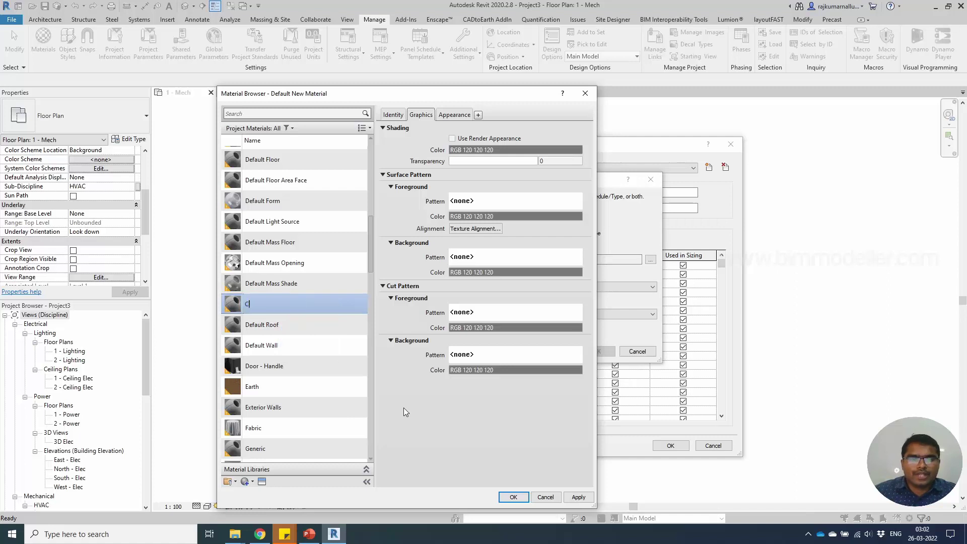
pyautogui.write('PVC')
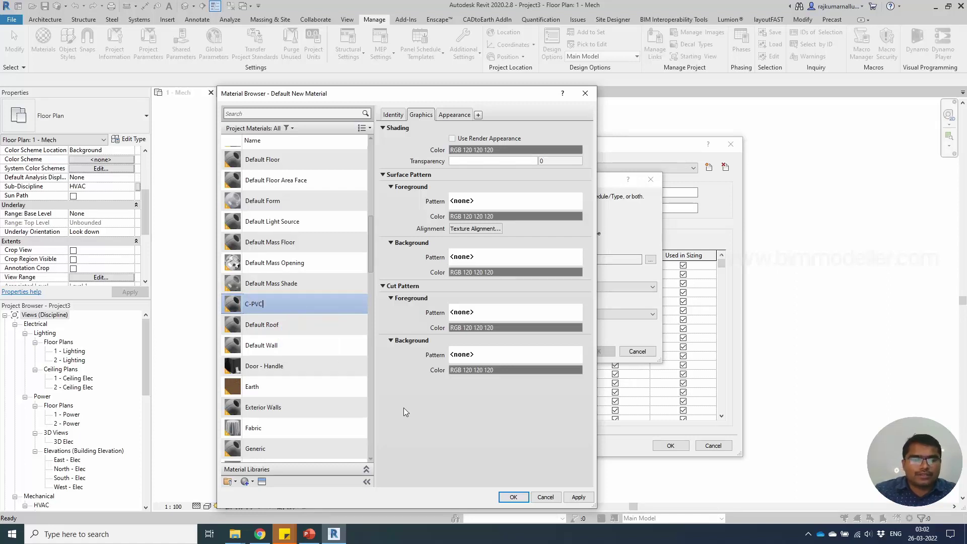
pyautogui.press('Return')
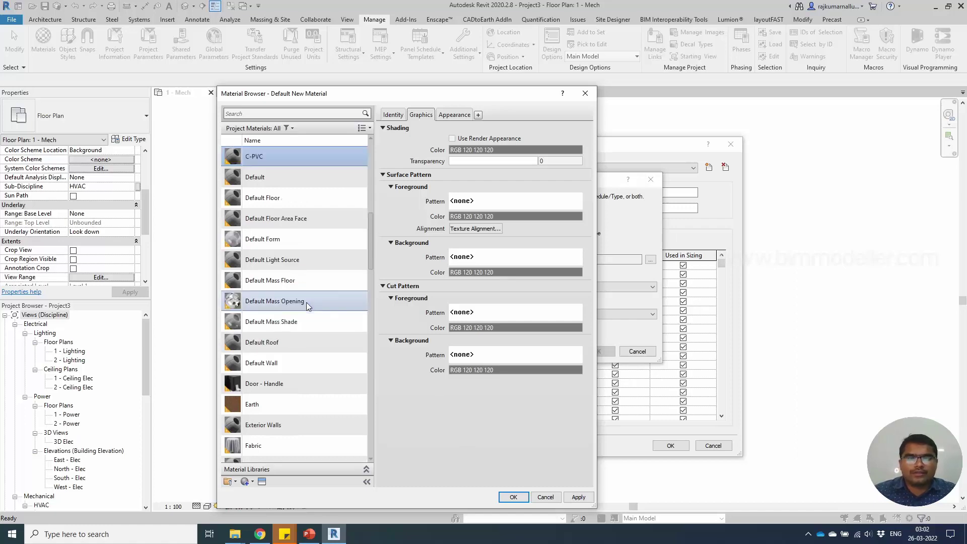
pyautogui.click(514, 497)
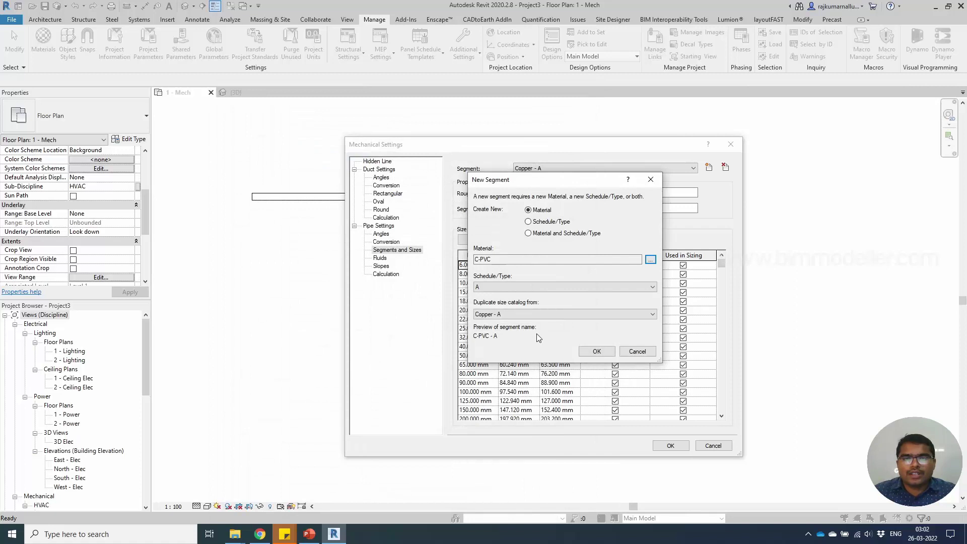
# Copy sizes from Polyvinyl Chloride - Rigid - Schedule 40 to create the C-PVC - A segment
pyautogui.click(527, 314)
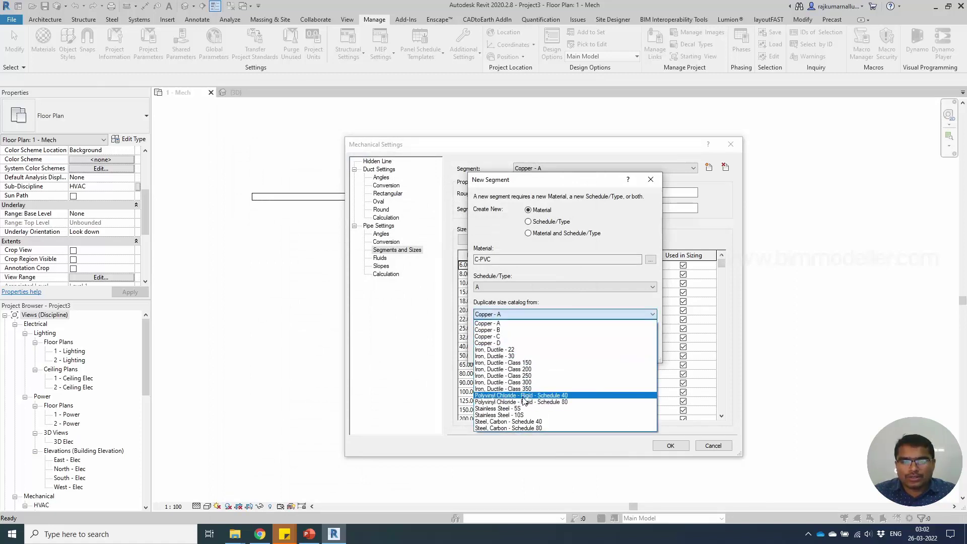
pyautogui.click(524, 396)
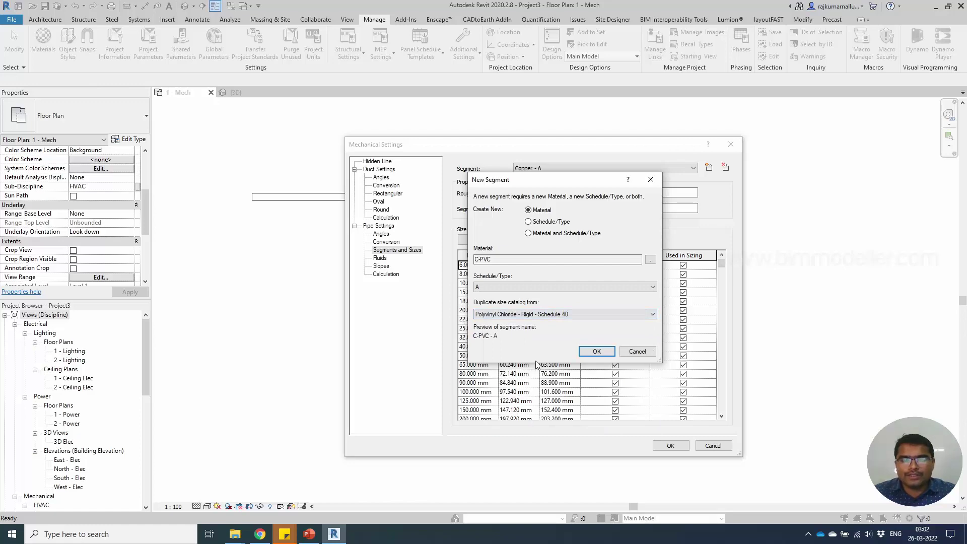
pyautogui.click(594, 352)
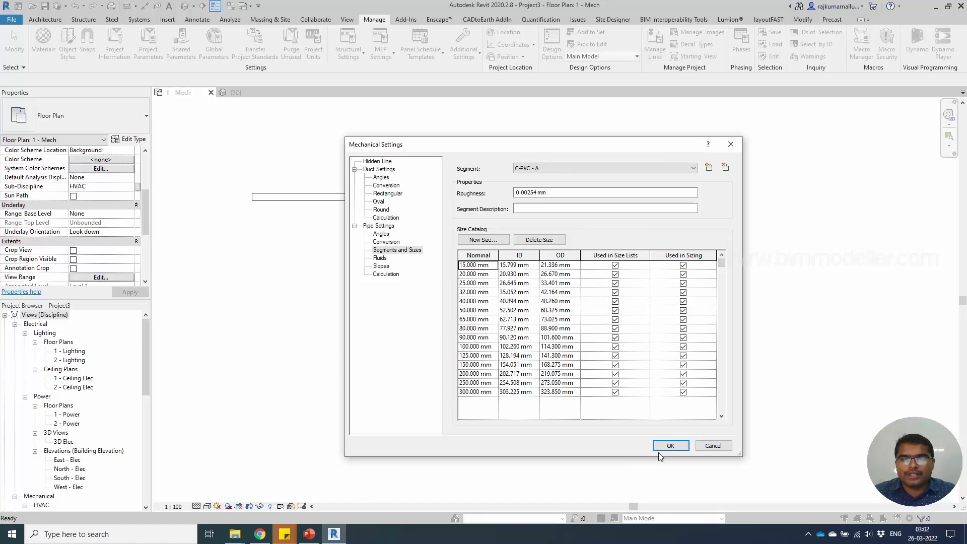
# Confirm Mechanical Settings with OK, keeping the new C-PVC - A segment
pyautogui.click(671, 445)
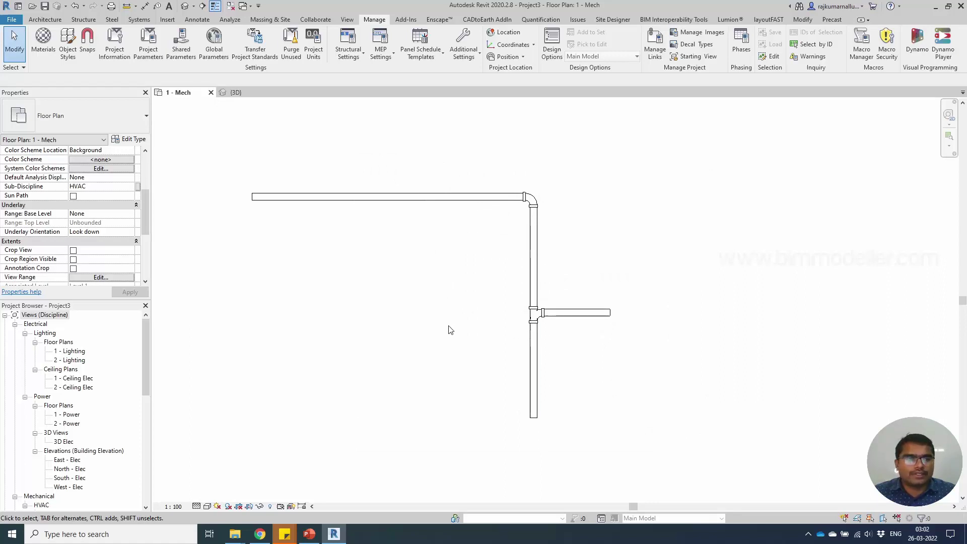
# Select the horizontal PVC - DWV pipe to check its type, then start the Pipe tool from Systems
pyautogui.moveTo(290, 262); pyautogui.dragTo(305, 285, button='middle')
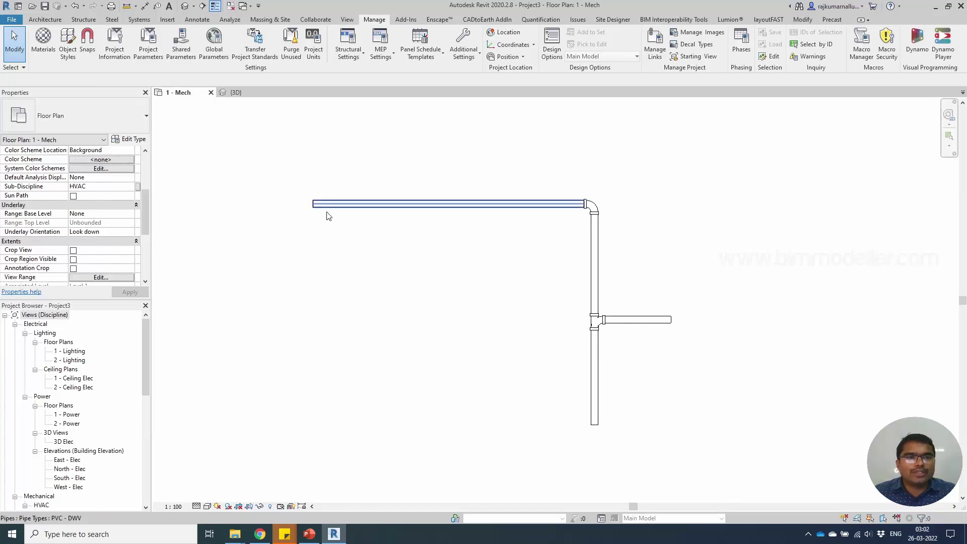
pyautogui.click(345, 213)
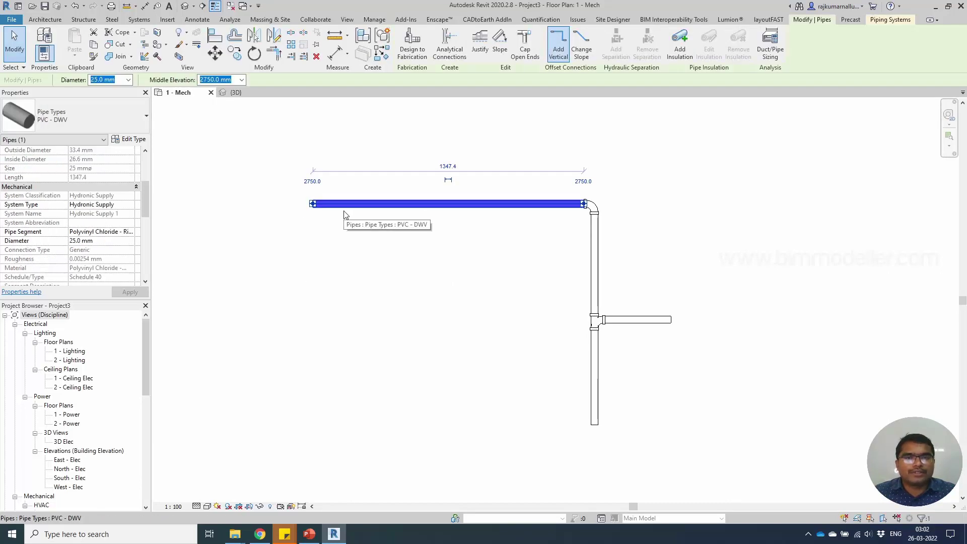
pyautogui.click(45, 19)
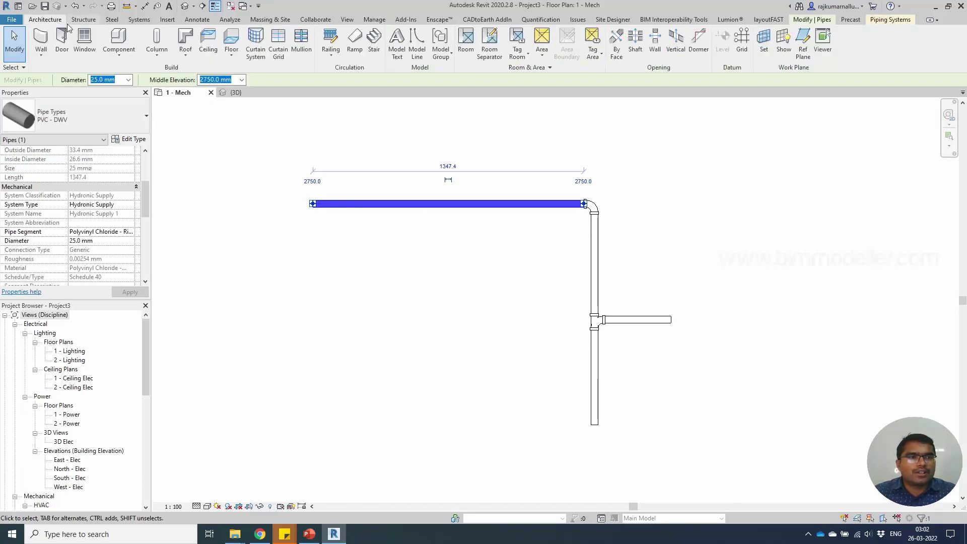
pyautogui.click(138, 21)
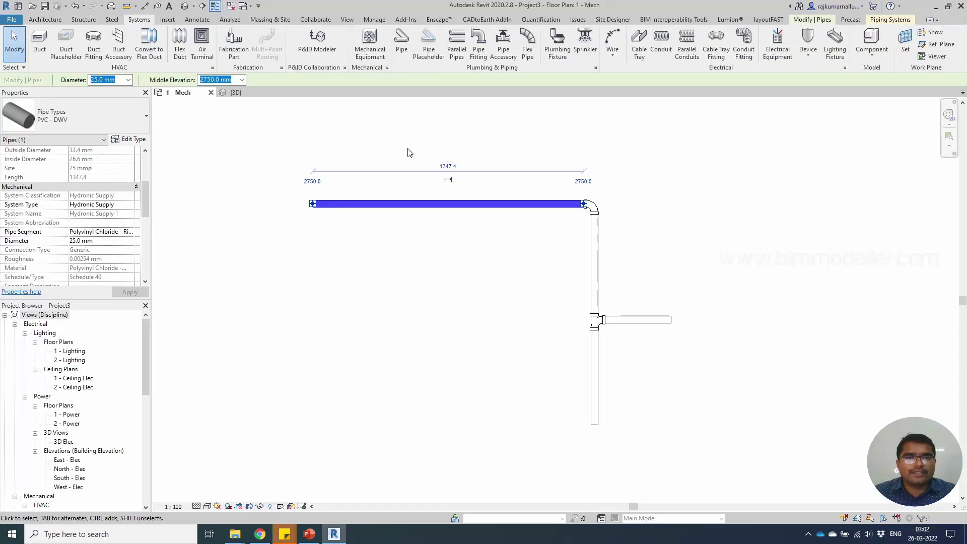
pyautogui.click(402, 41)
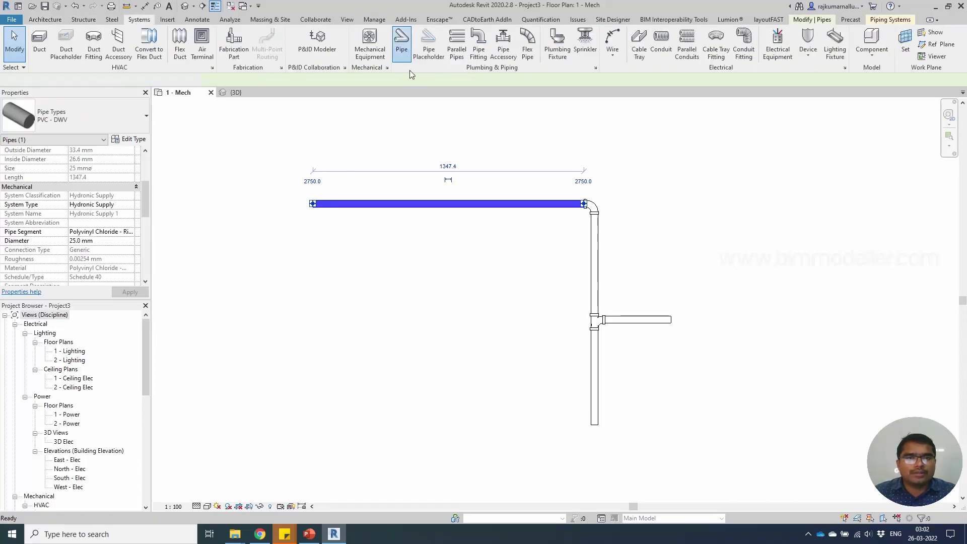
# Duplicate the PVC - DWV pipe type as C-PVC and open its Routing Preferences
pyautogui.click(129, 139)
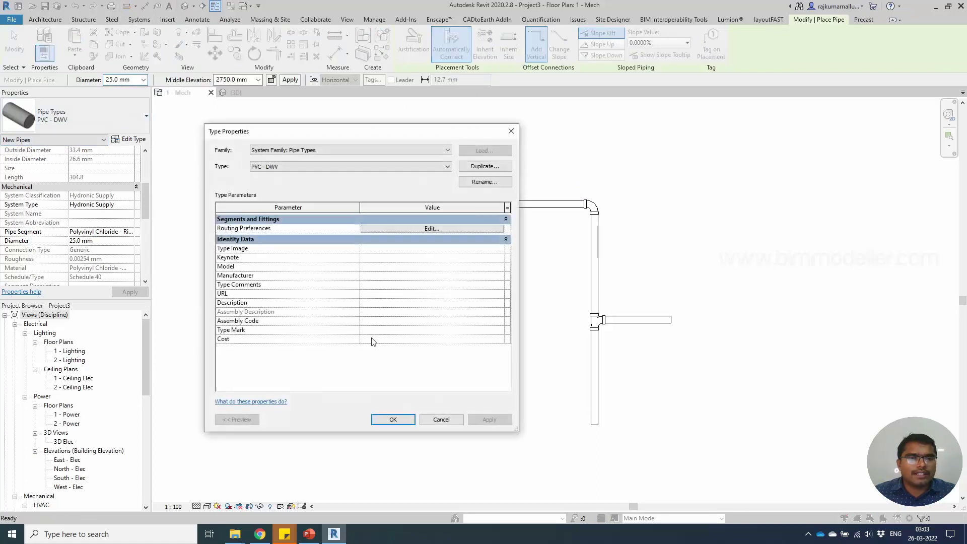
pyautogui.click(487, 167)
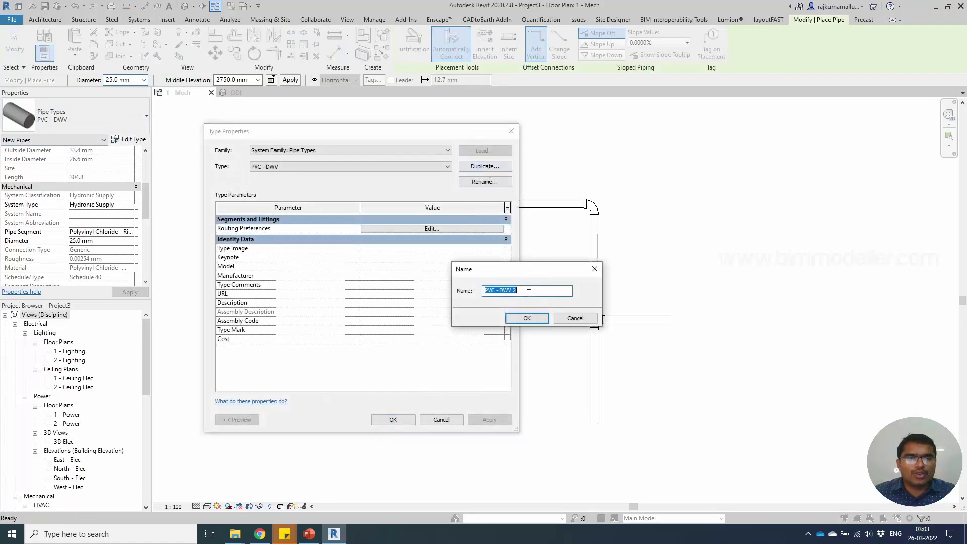
pyautogui.click(526, 290)
pyautogui.press('BackSpace')
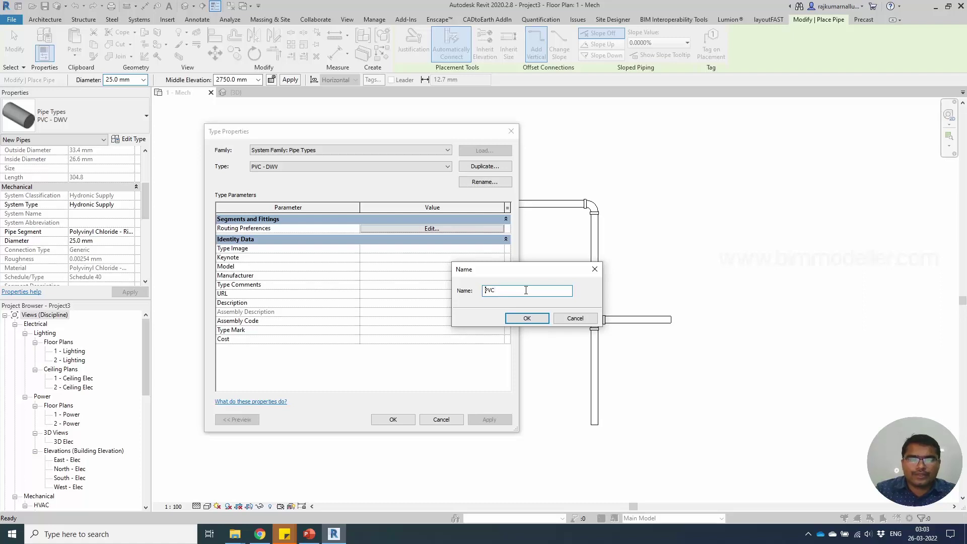
pyautogui.write('-')
pyautogui.click(542, 321)
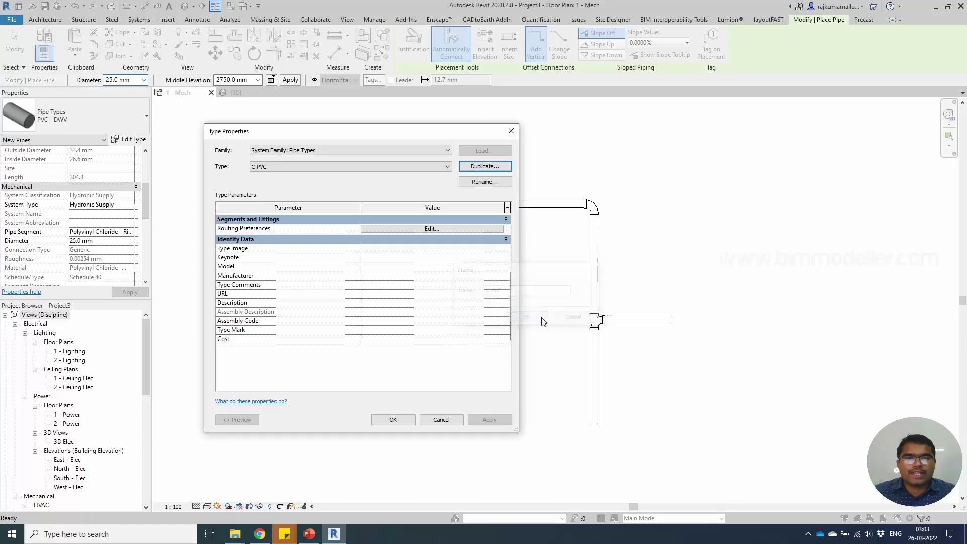
pyautogui.click(423, 228)
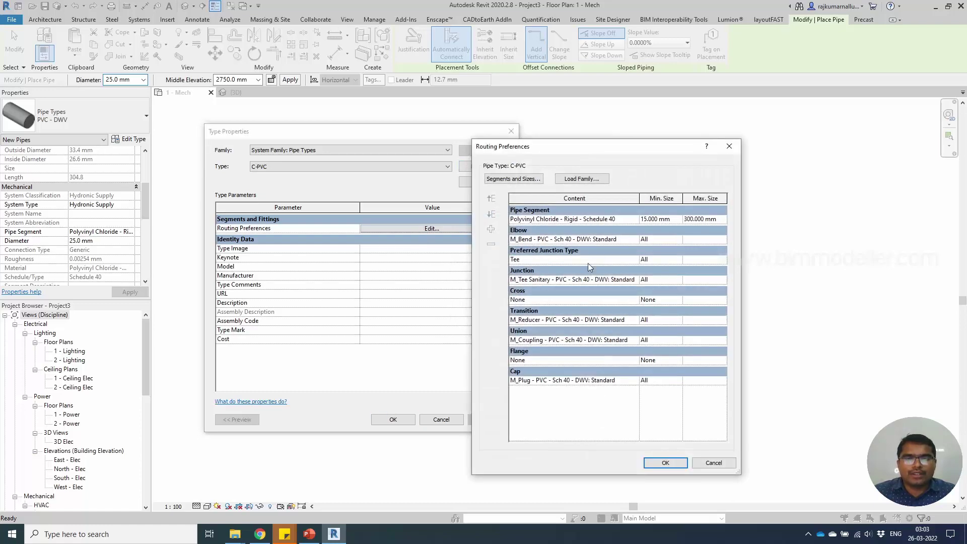
# Choose C-PVC - A as the routing Pipe Segment, covering 15.000 mm to 300.000 mm
pyautogui.click(634, 219)
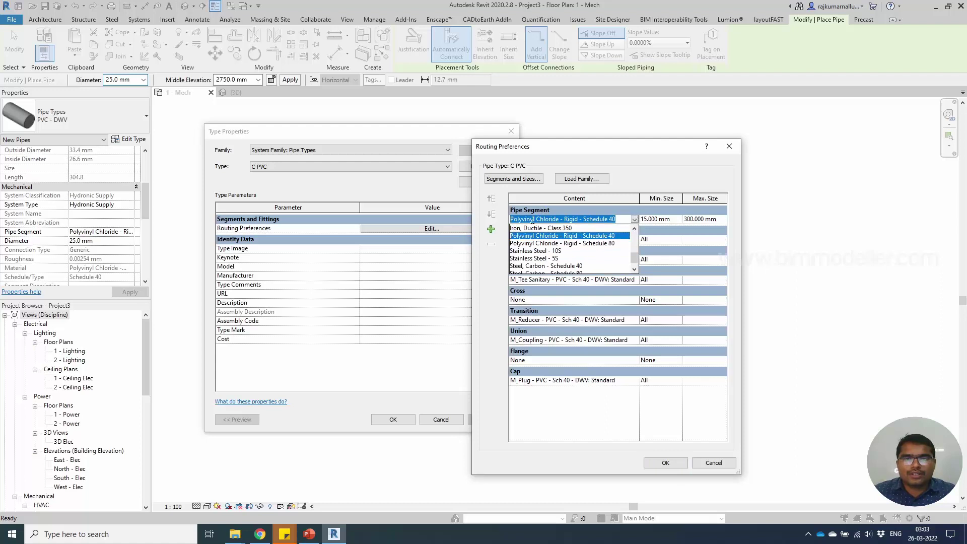
pyautogui.scroll(5, 549, 260)
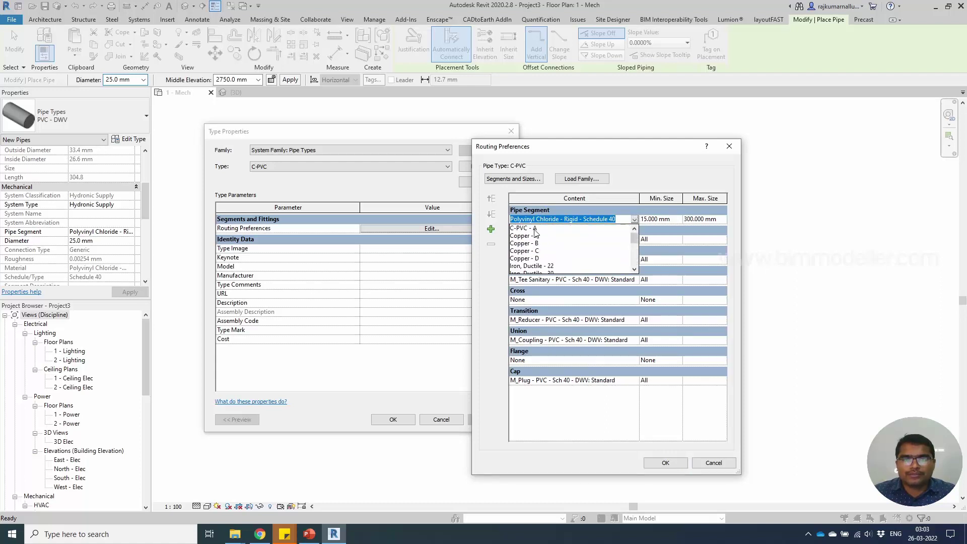
pyautogui.click(524, 228)
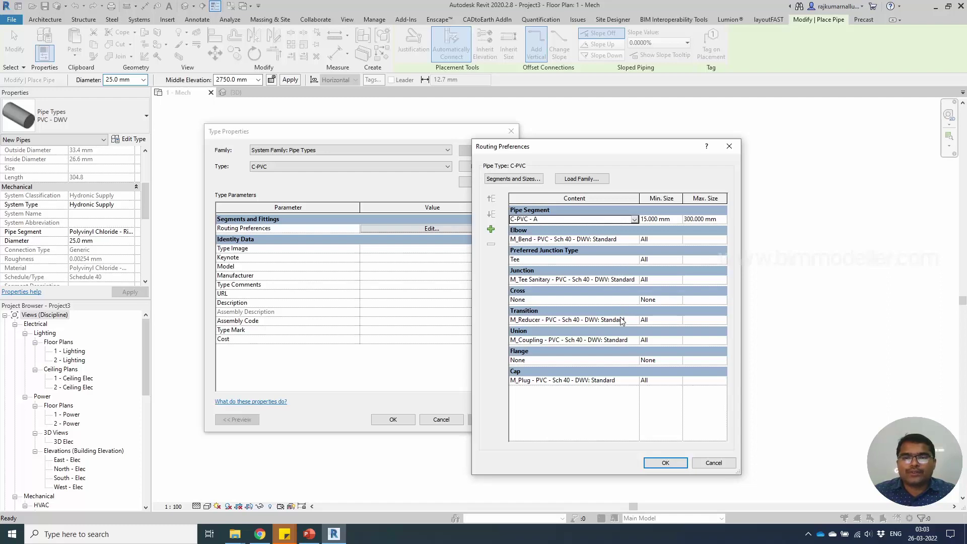
# Accept both dialogs, keep the C-PVC type, and draw a horizontal pipe left of the tee
pyautogui.click(665, 462)
pyautogui.click(394, 420)
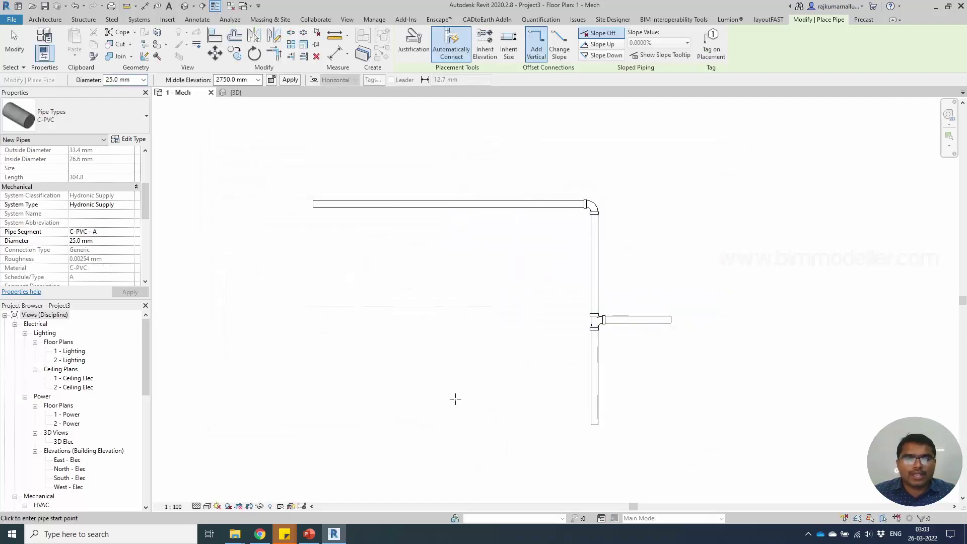
pyautogui.click(62, 119)
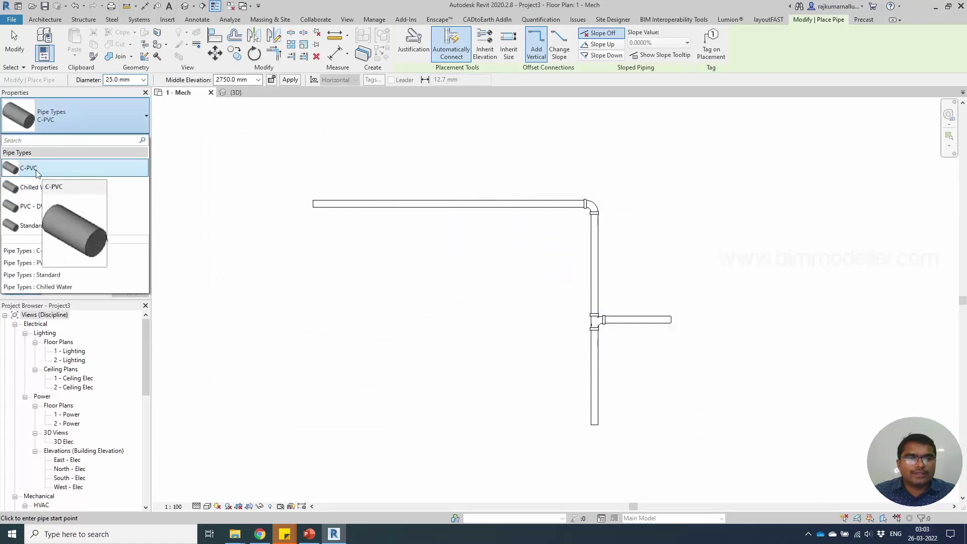
pyautogui.click(346, 320)
pyautogui.click(410, 320)
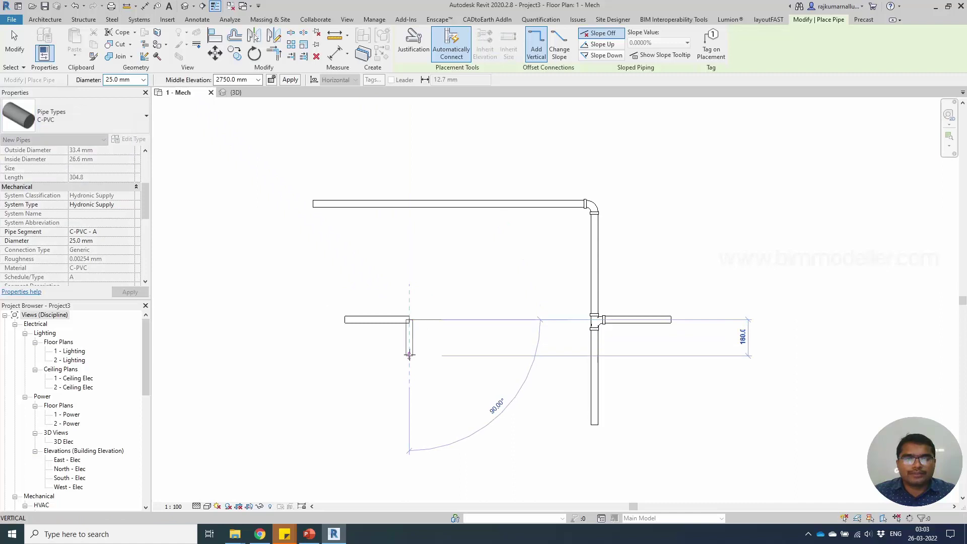